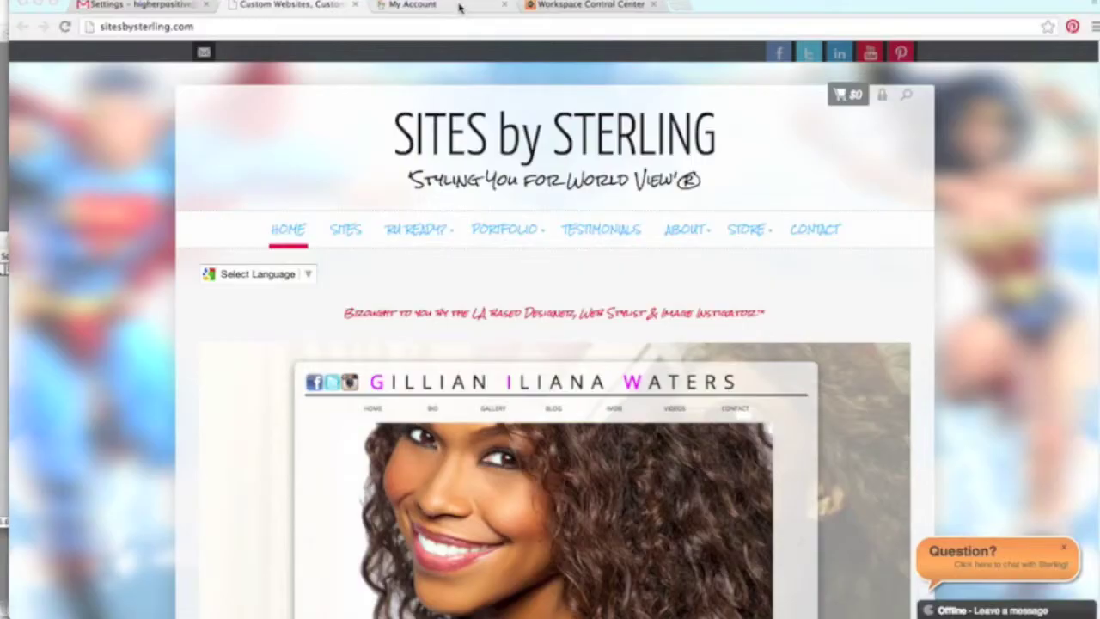
- Open GoDaddy's Workspace Control Center and start a new account under Available Accounts
left_click(460, 7)
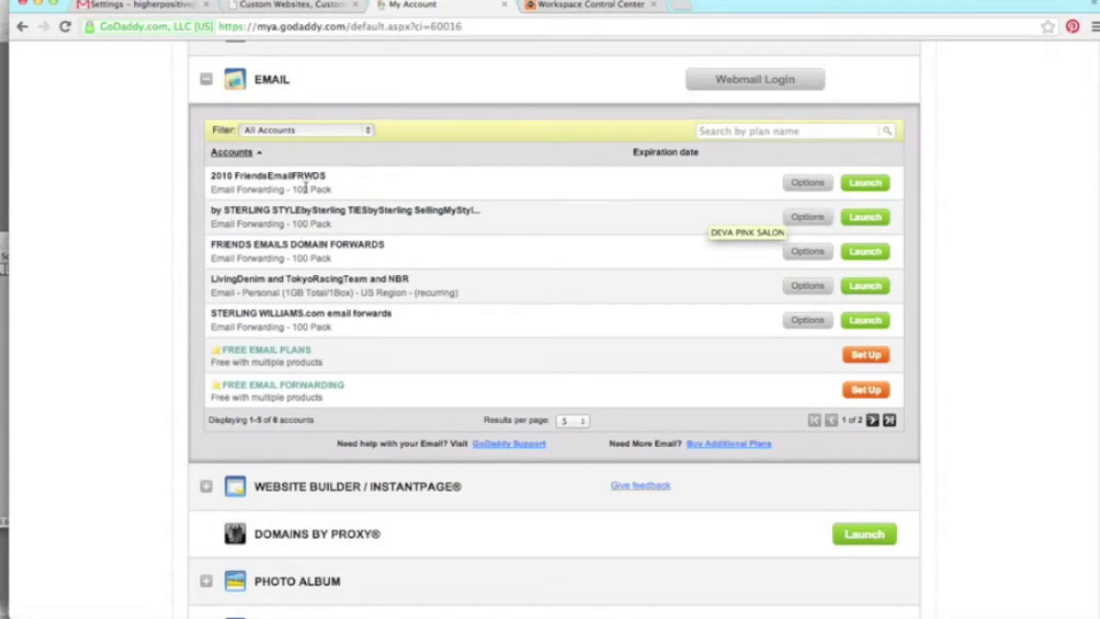
left_click(582, 13)
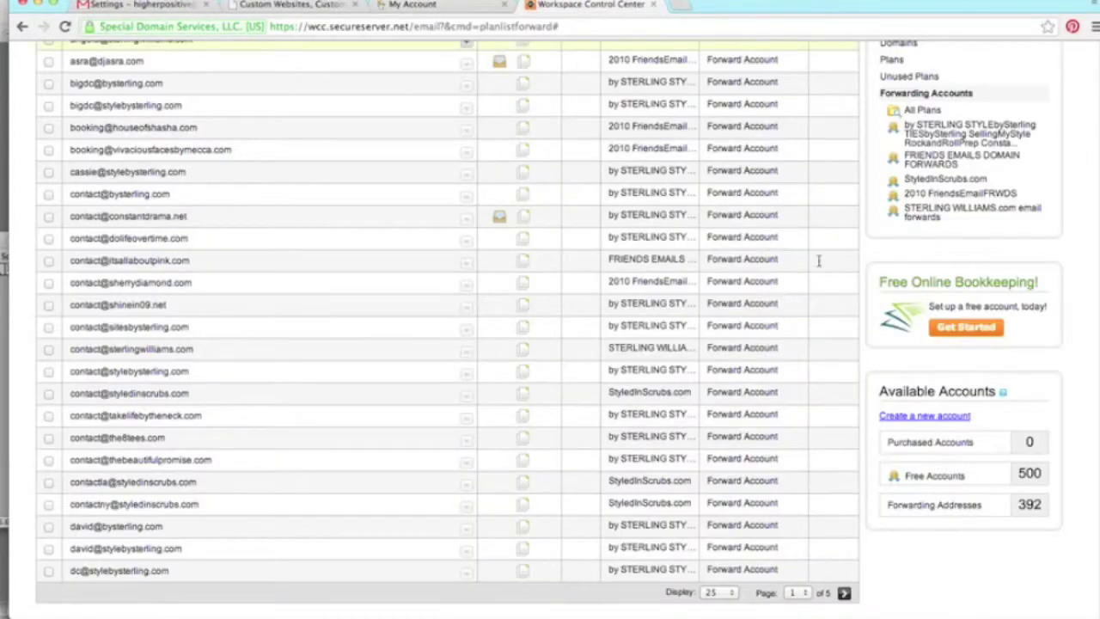
scroll(818, 258, "up", 5)
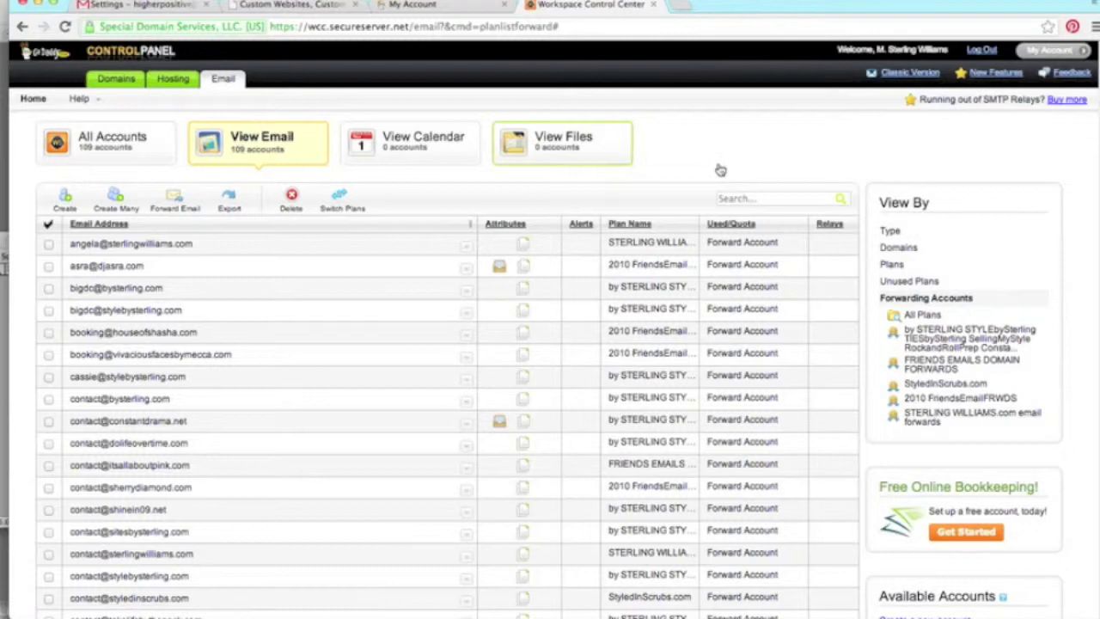
scroll(808, 320, "down", 4)
scroll(807, 319, "down", 2)
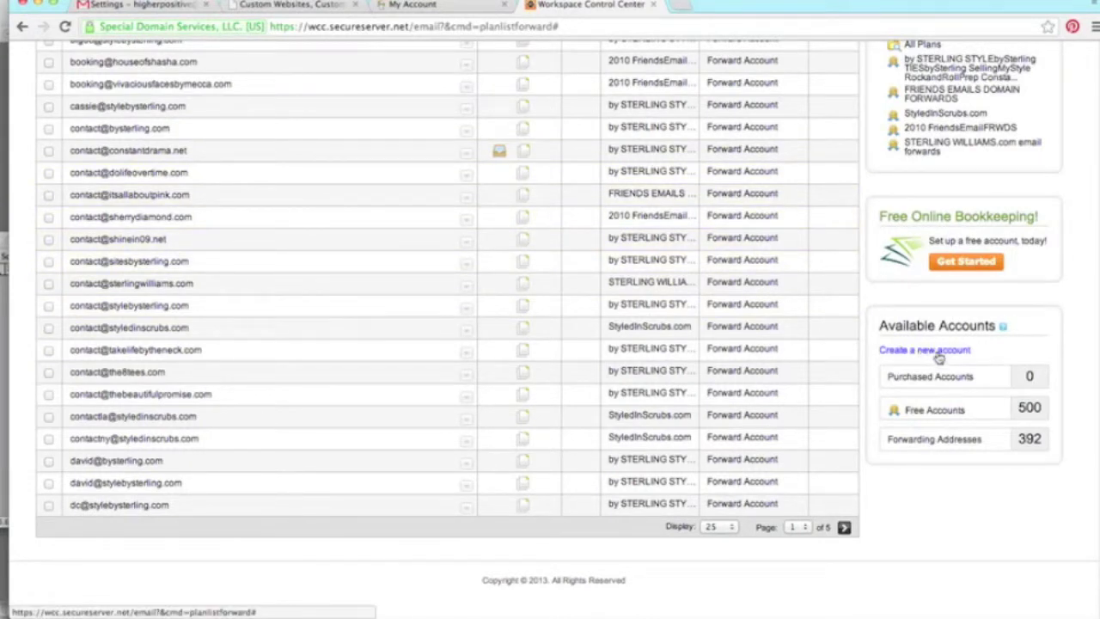
left_click(939, 357)
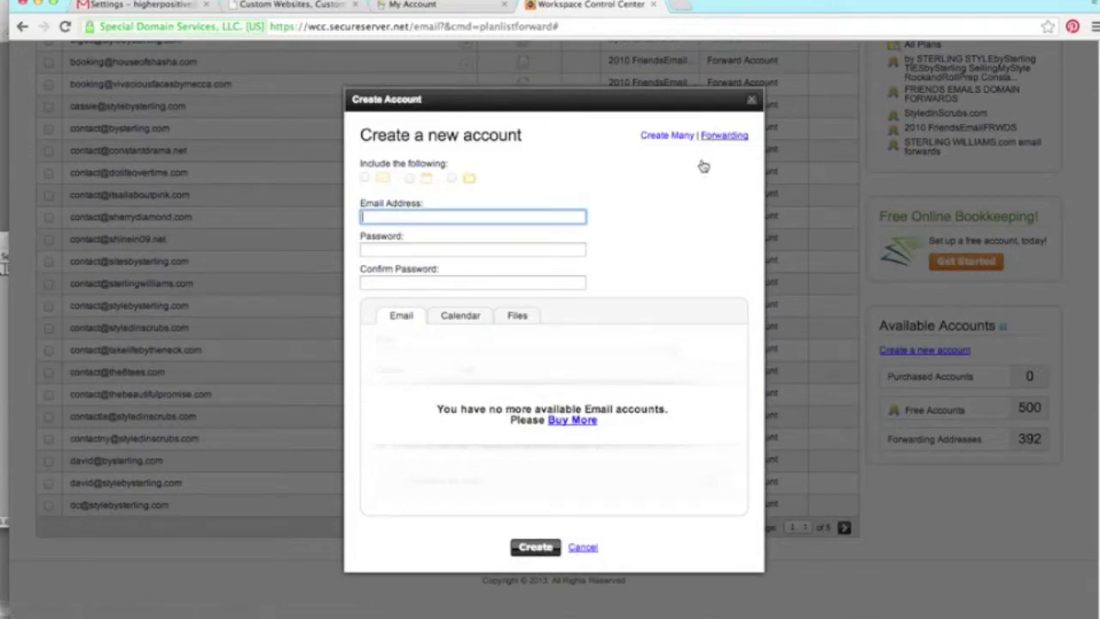
left_click(732, 136)
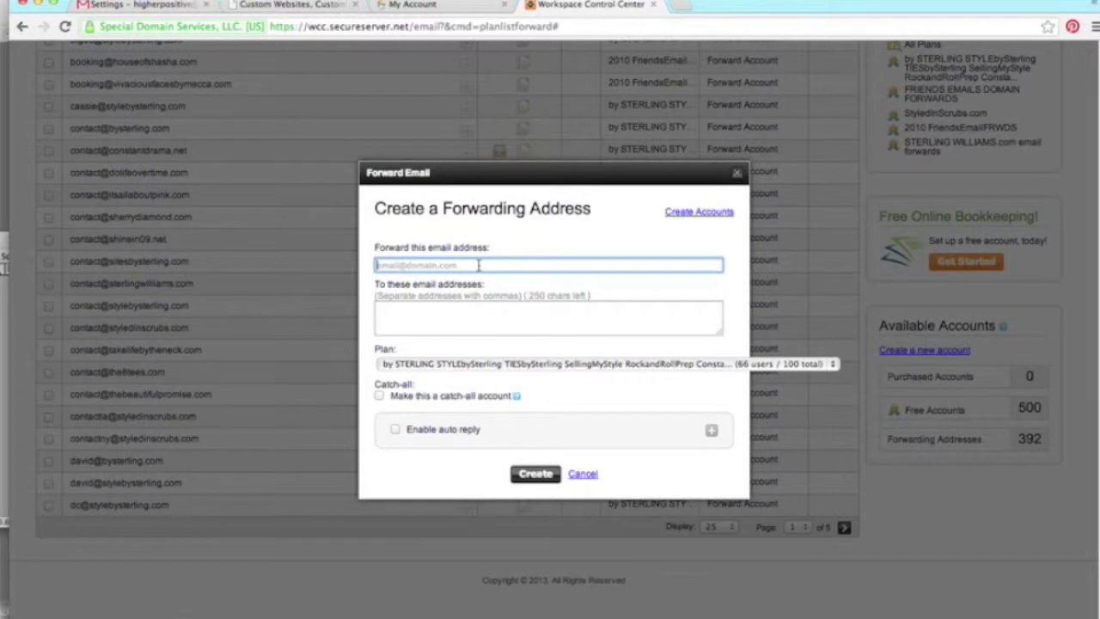
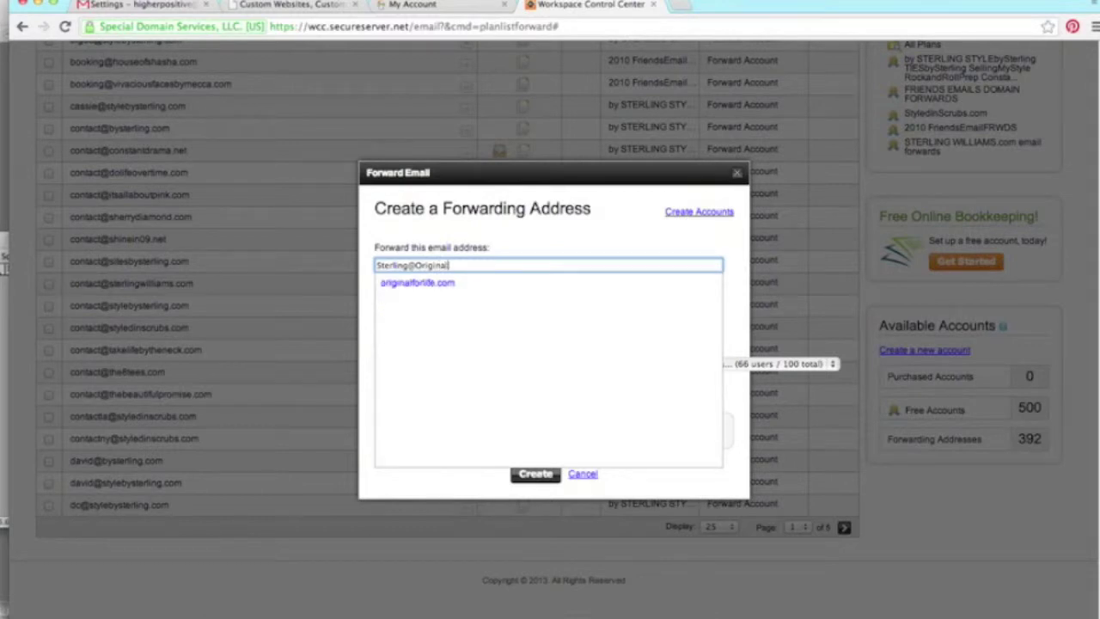
left_click(456, 283)
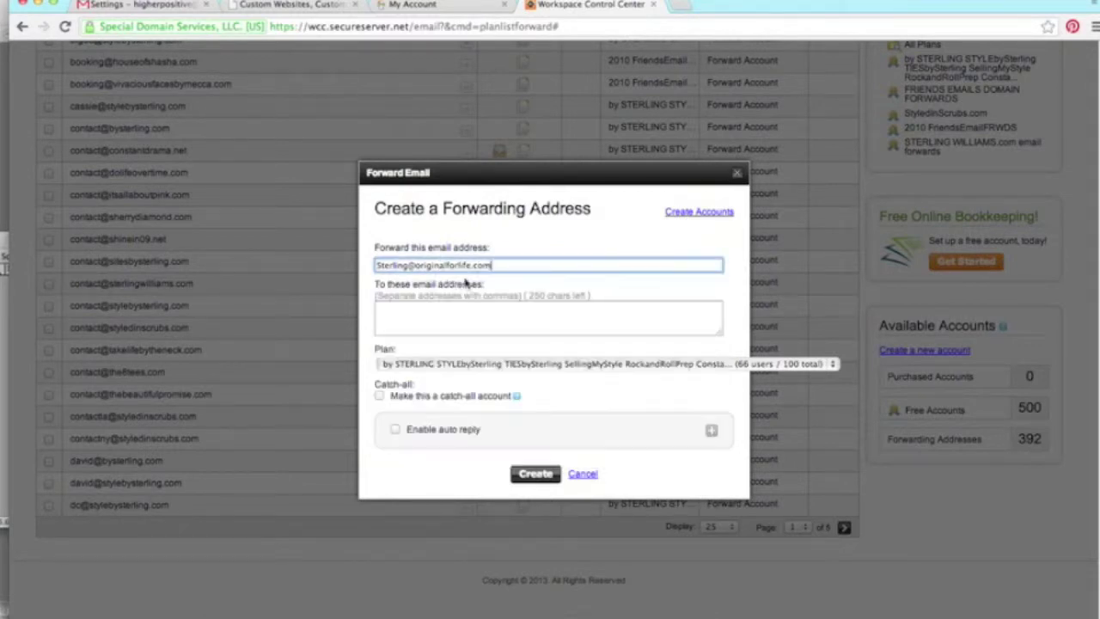
left_click(449, 318)
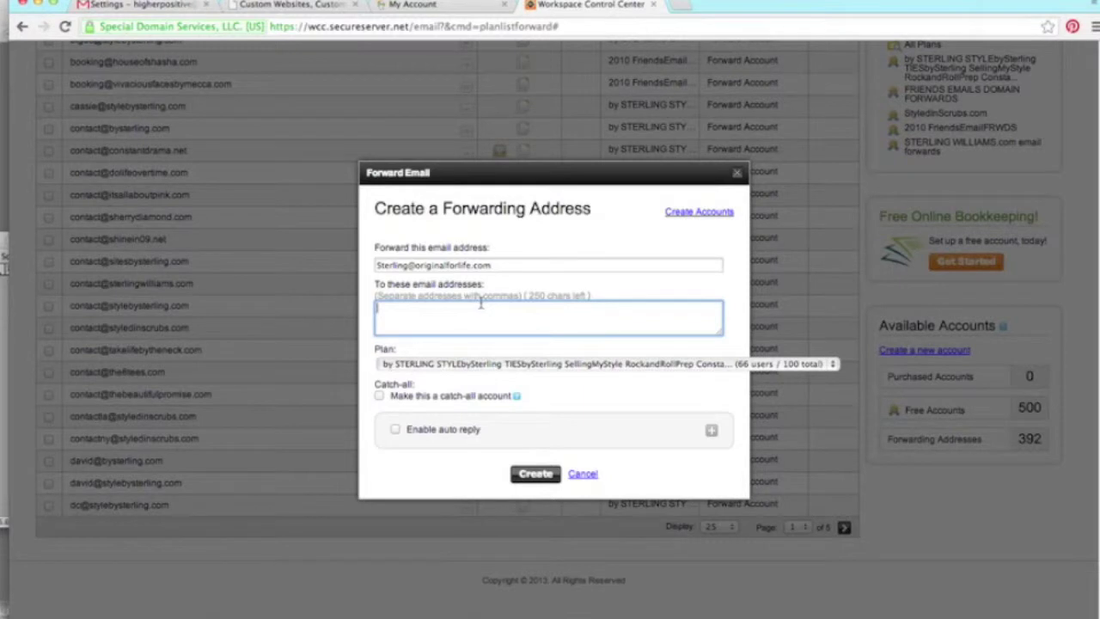
type("myname")
type("@gmail.")
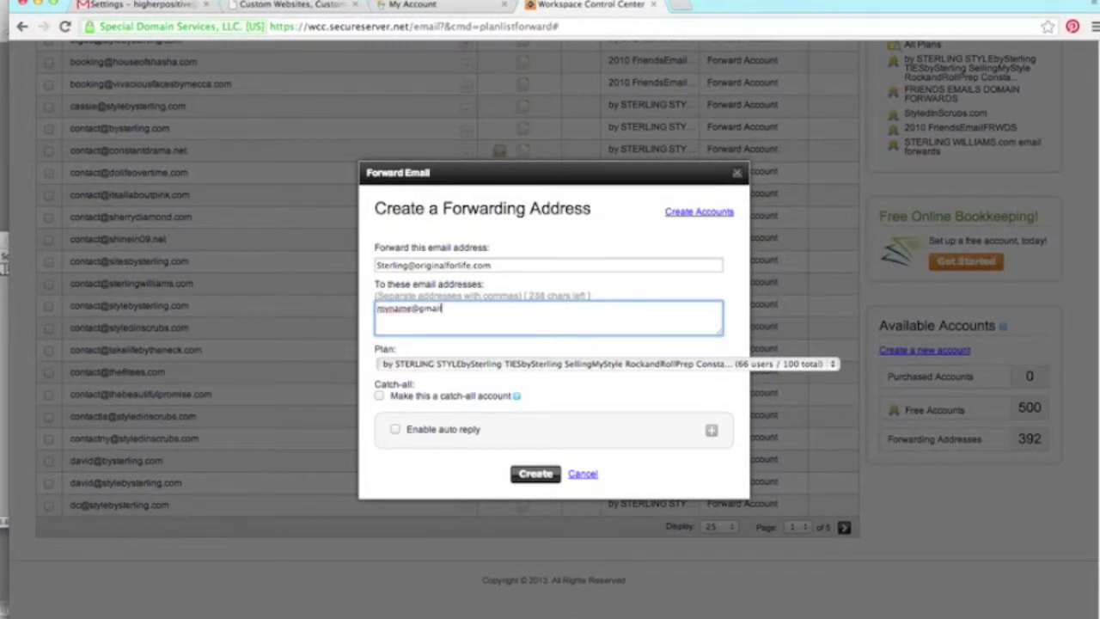
type("com")
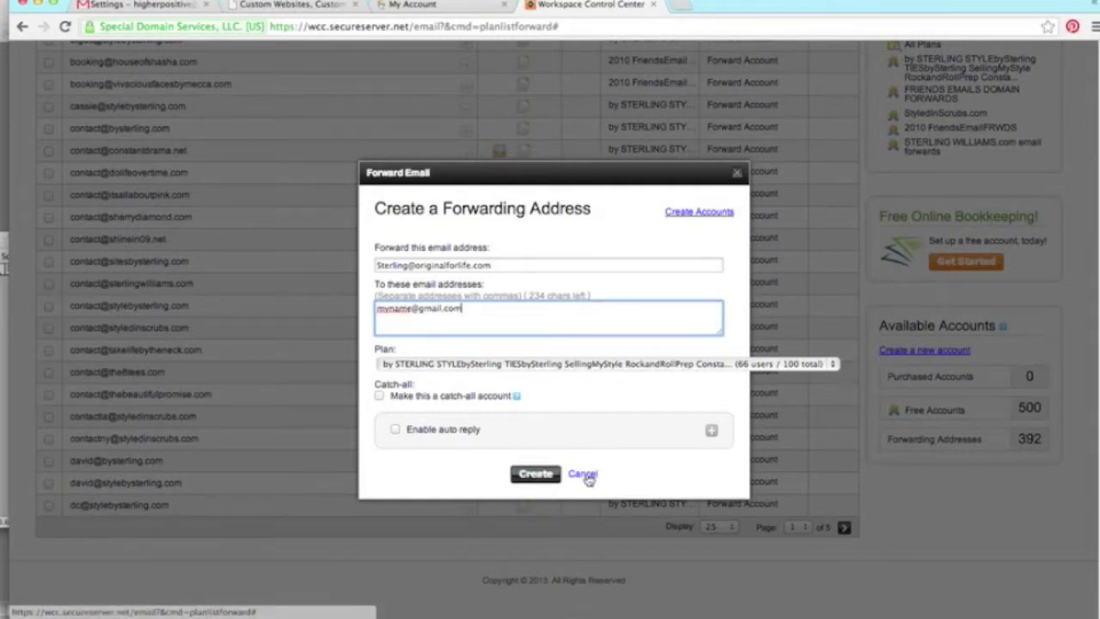
- Switch to Gmail and open its General settings page
key("super+1")
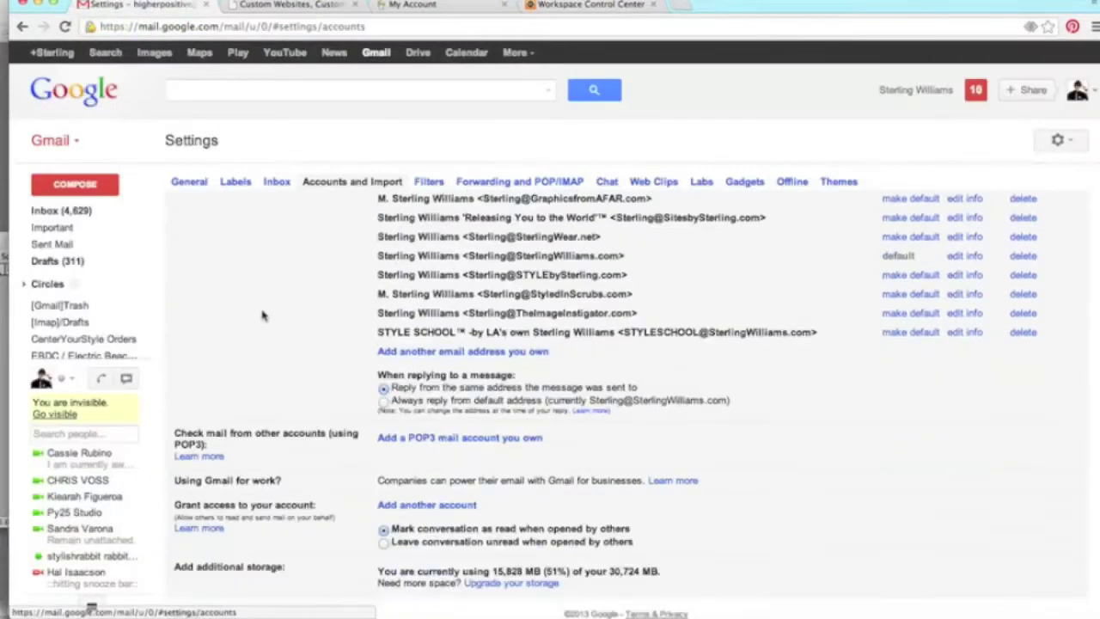
scroll(263, 316, "down", 2)
scroll(265, 318, "down", 2)
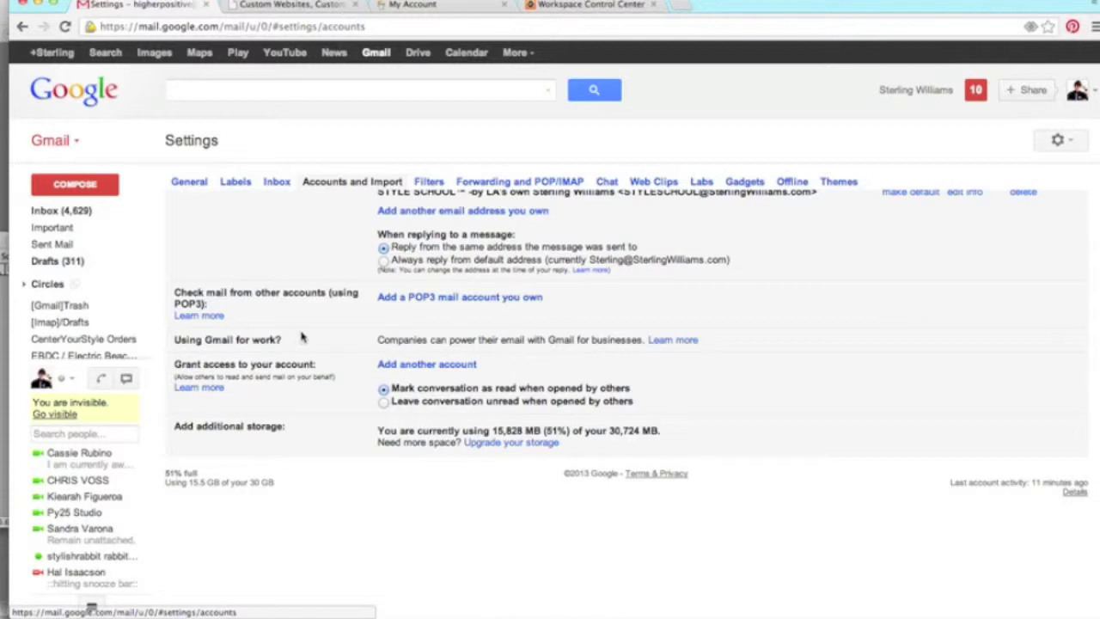
scroll(293, 335, "up", 1)
scroll(292, 333, "up", 2)
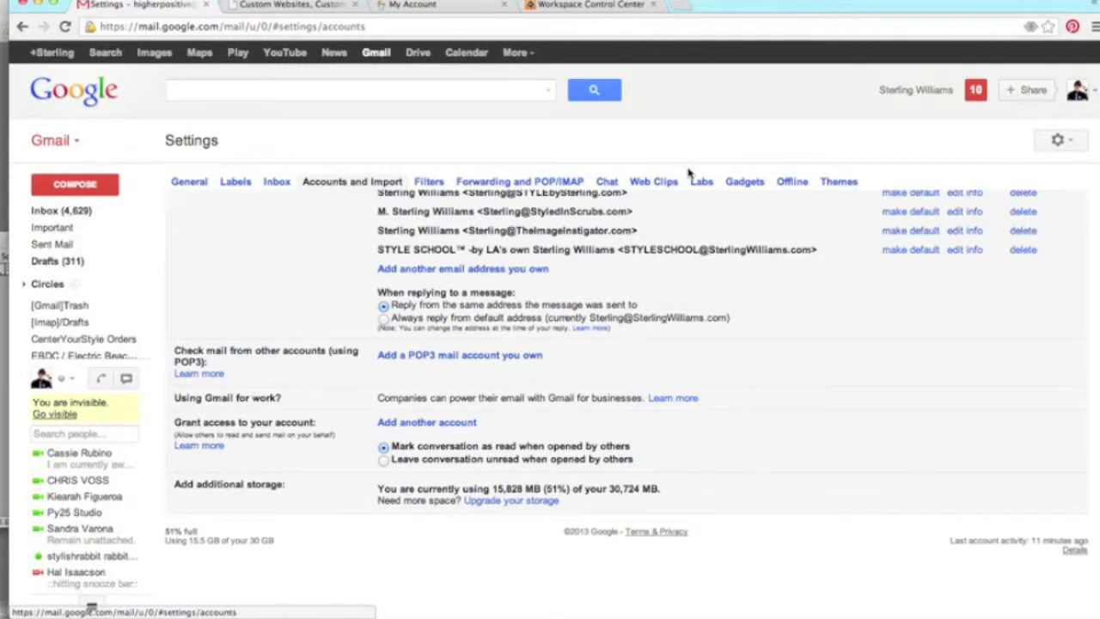
left_click(1074, 147)
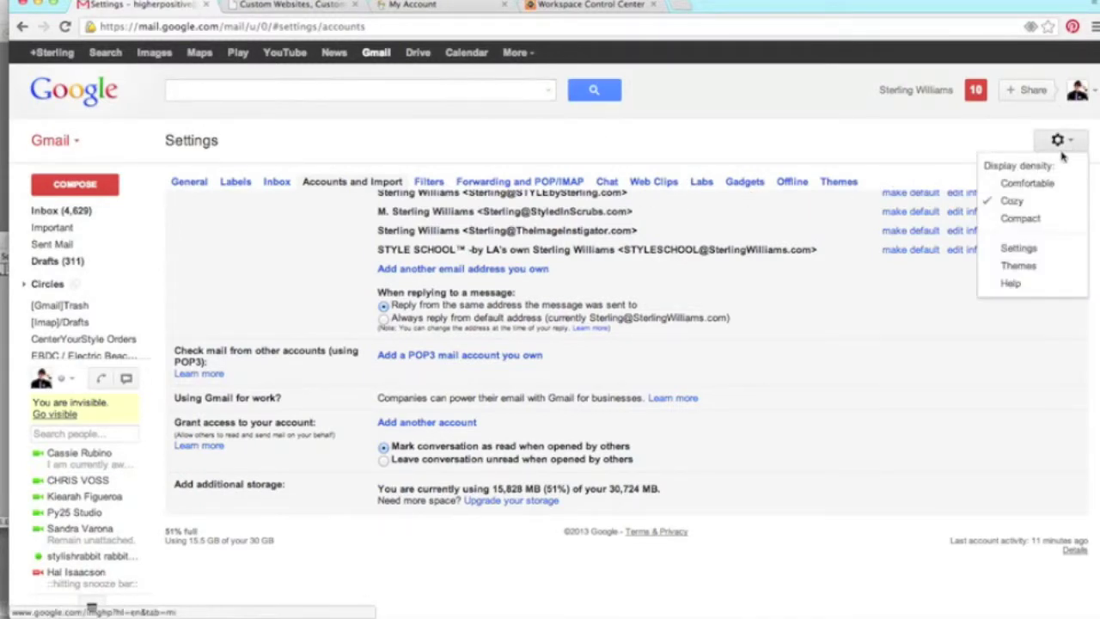
left_click(1021, 249)
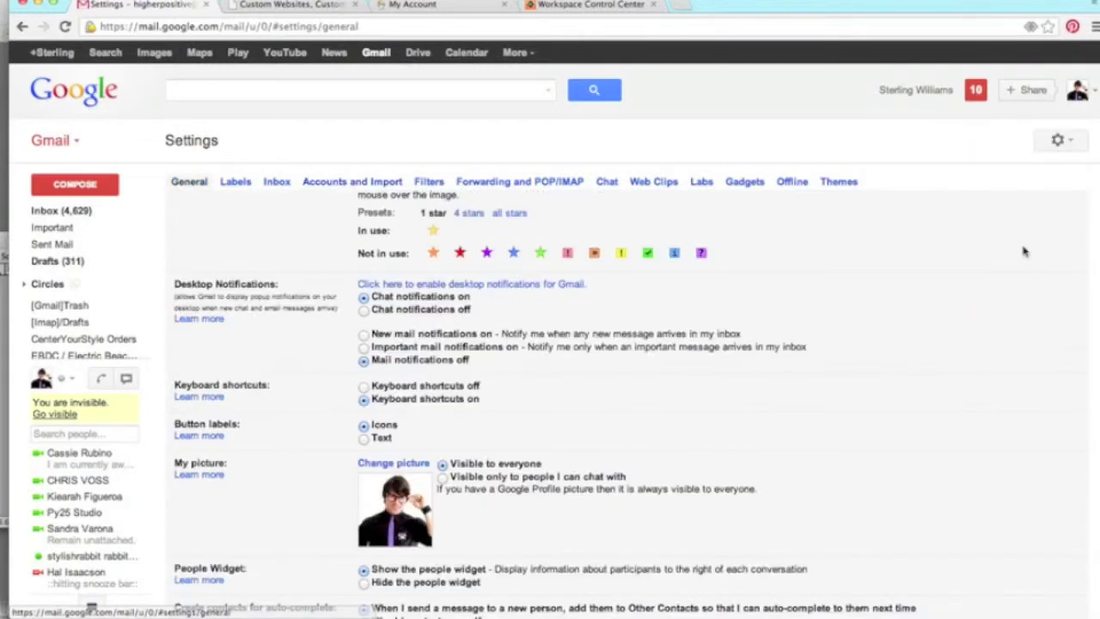
- Move to the Accounts and Import tab and scroll to the Send mail as addresses
scroll(1023, 271, "down", 1)
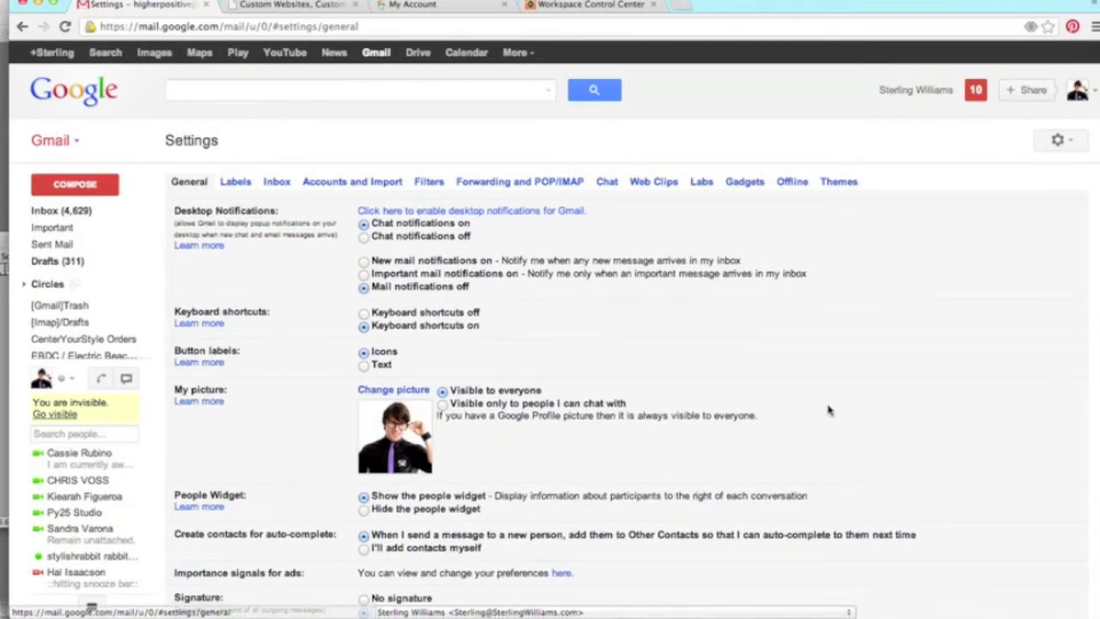
scroll(833, 411, "down", 1)
scroll(863, 399, "down", 3)
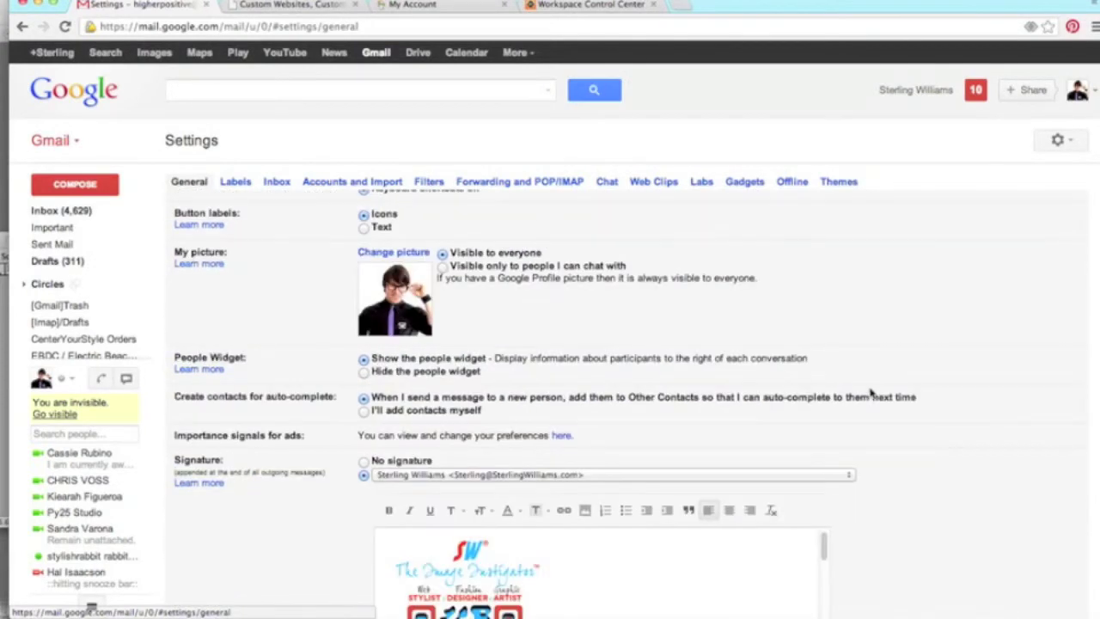
scroll(880, 392, "down", 5)
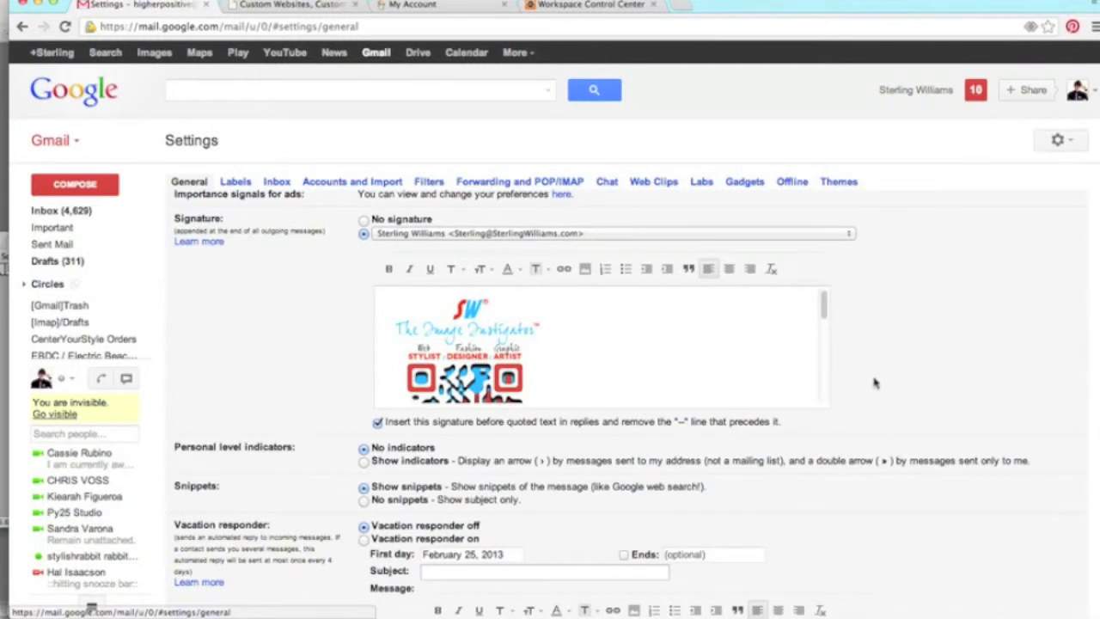
scroll(877, 385, "up", 1)
scroll(876, 385, "down", 4)
scroll(877, 387, "down", 4)
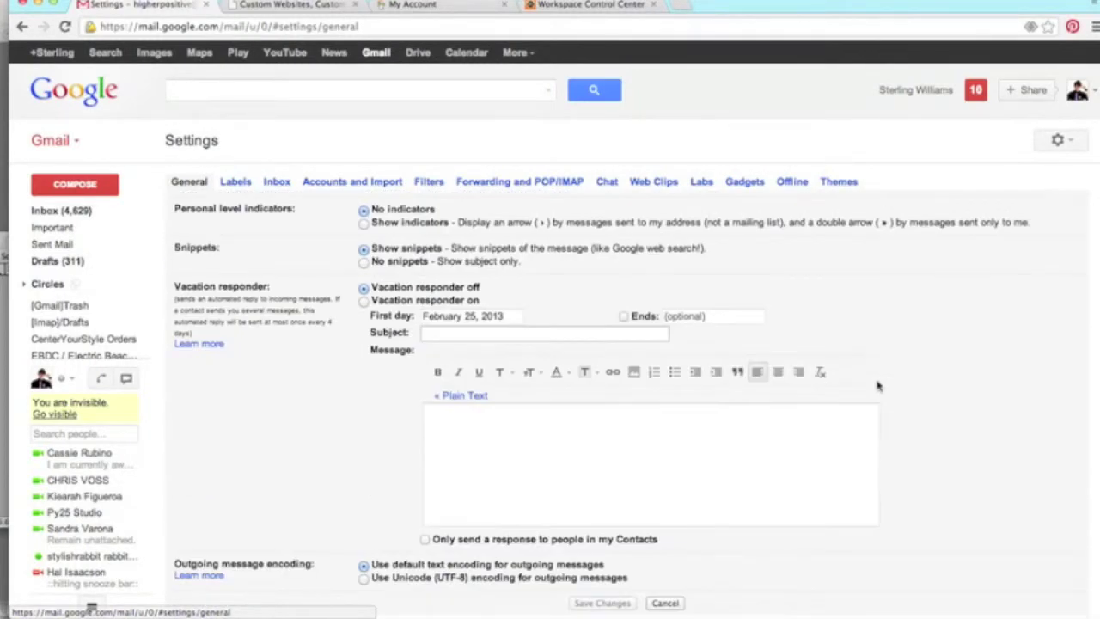
scroll(877, 388, "down", 3)
scroll(876, 387, "up", 6)
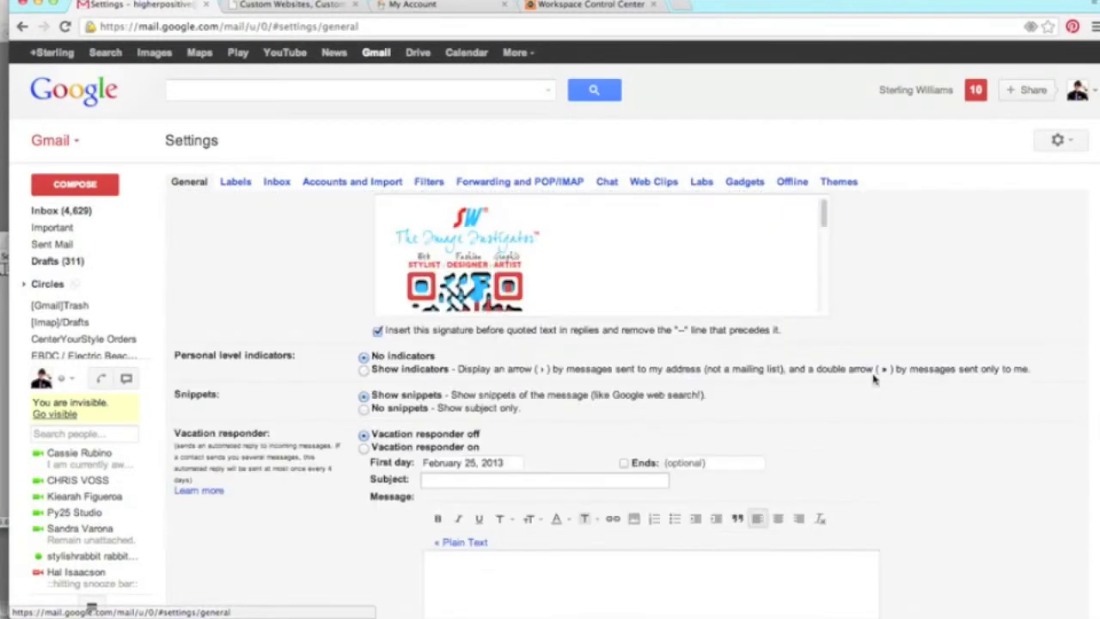
left_click(359, 183)
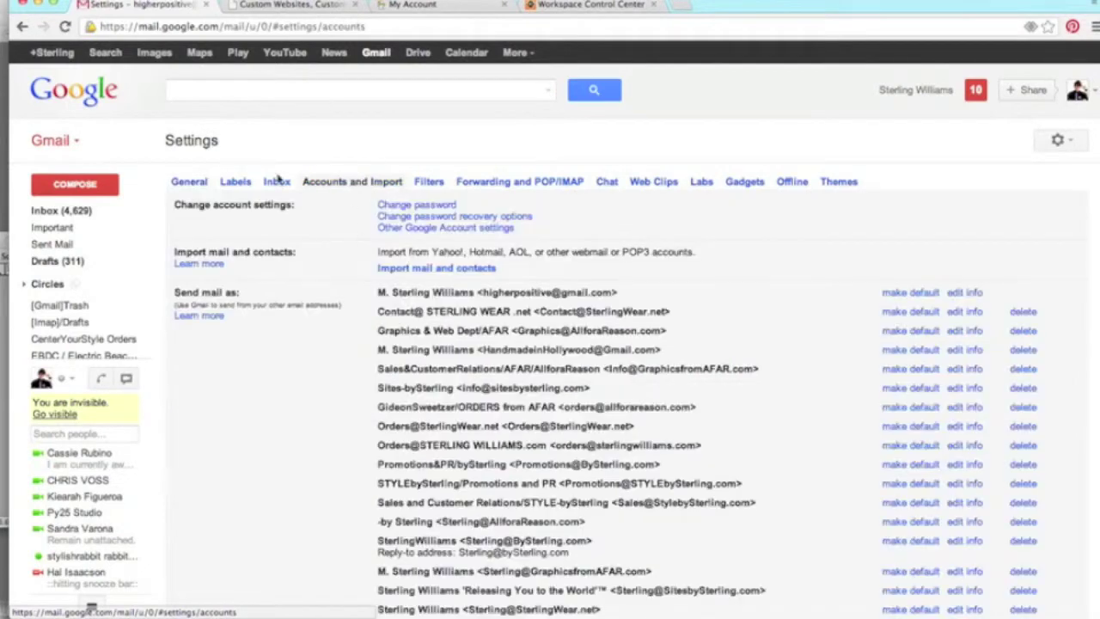
scroll(634, 321, "down", 5)
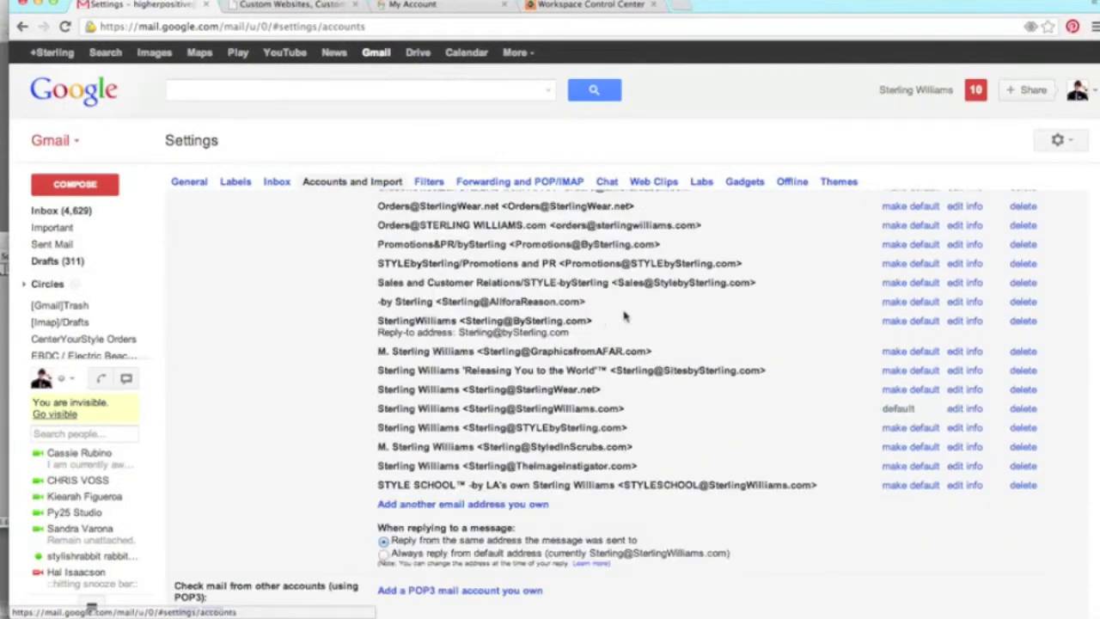
scroll(634, 322, "down", 1)
scroll(640, 325, "down", 5)
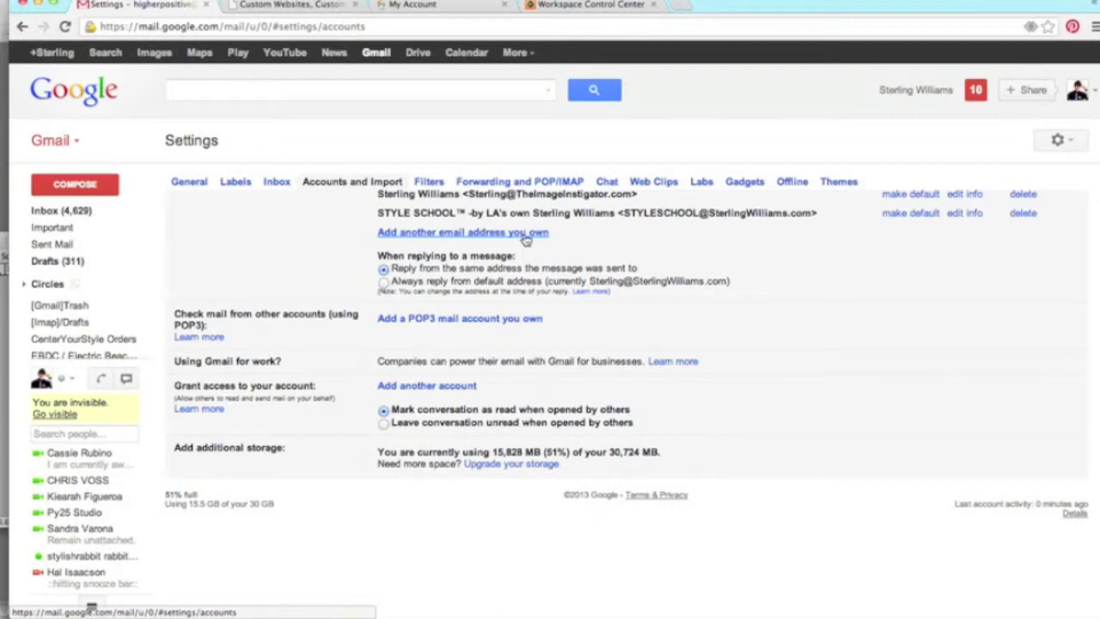
left_click(521, 241)
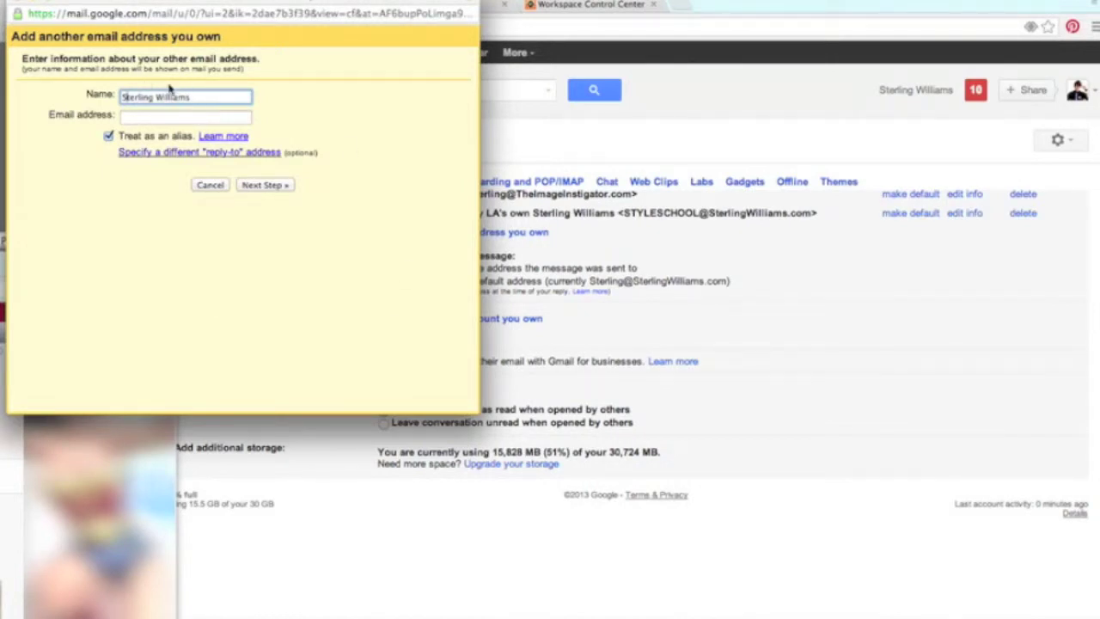
left_click(154, 119)
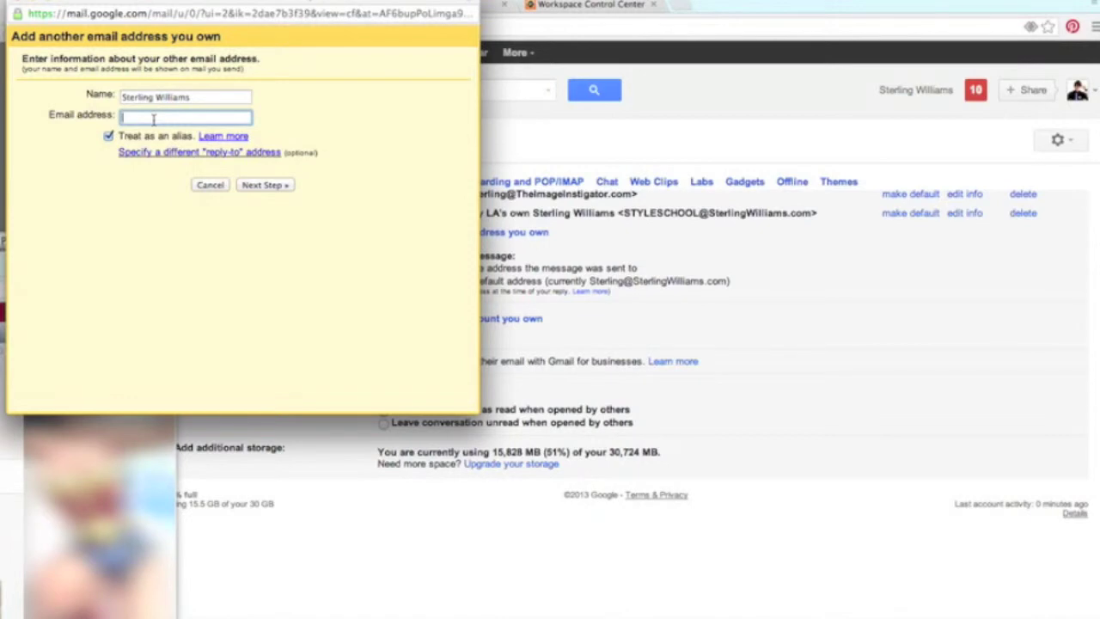
type("yournam")
type("@")
type("you")
key("BackSpace")
type("@")
type("OriginalForLife.")
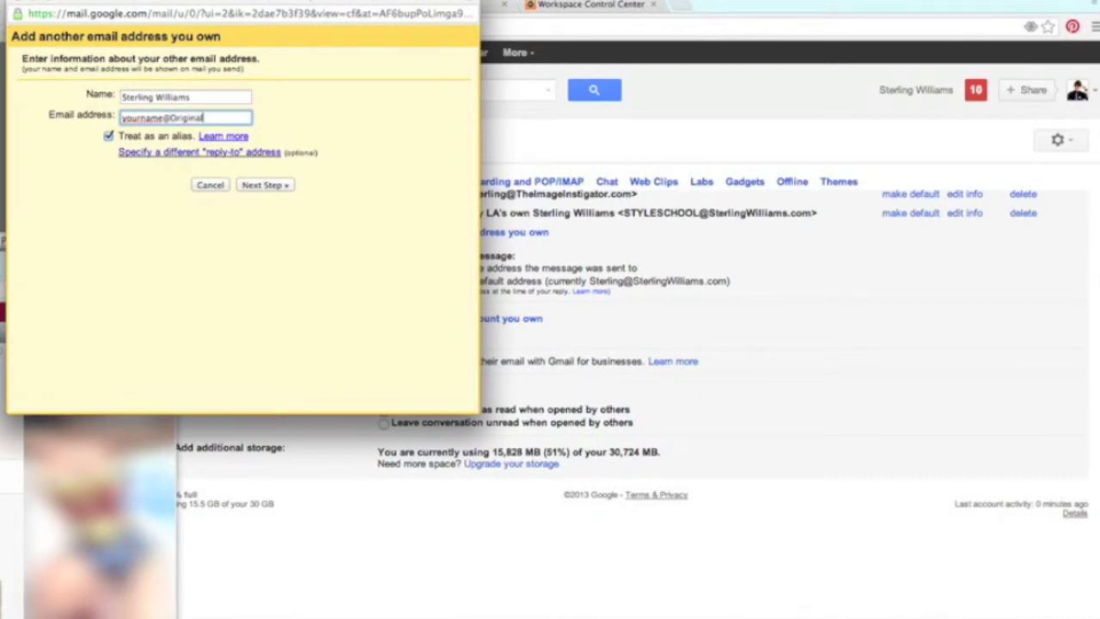
type("com")
triple_click(160, 120)
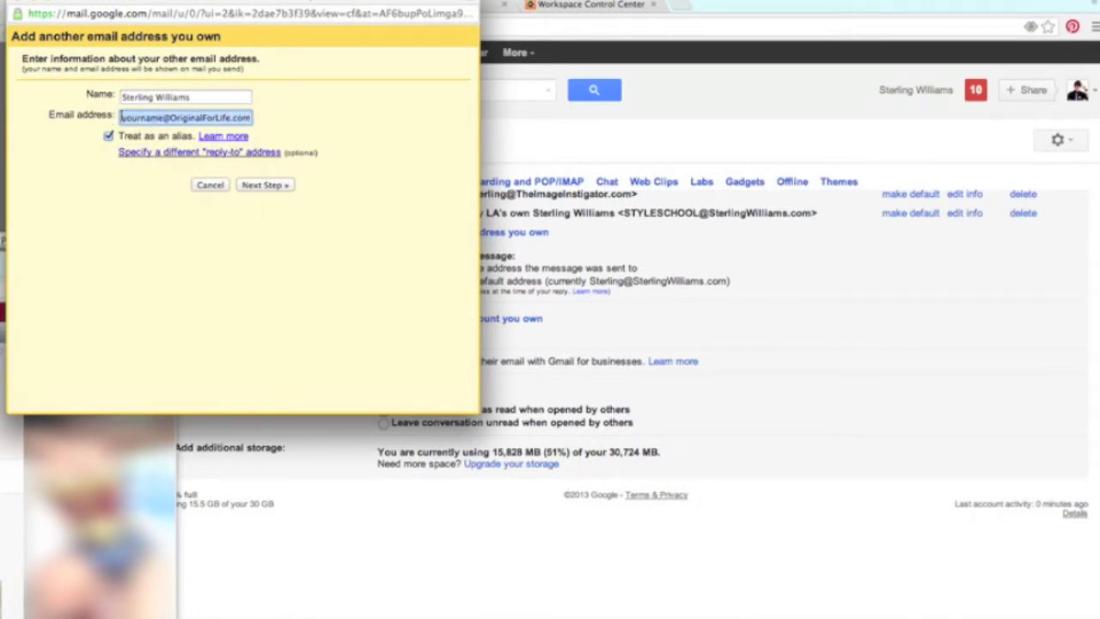
left_click_drag(162, 118, 124, 114)
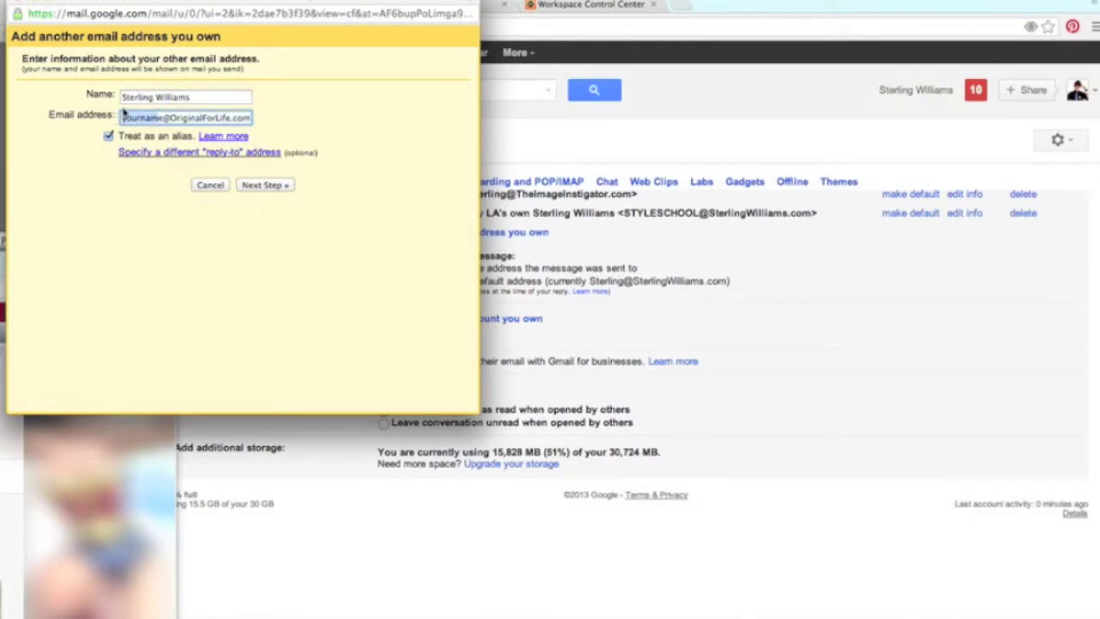
type("Sterling")
key("BackSpace")
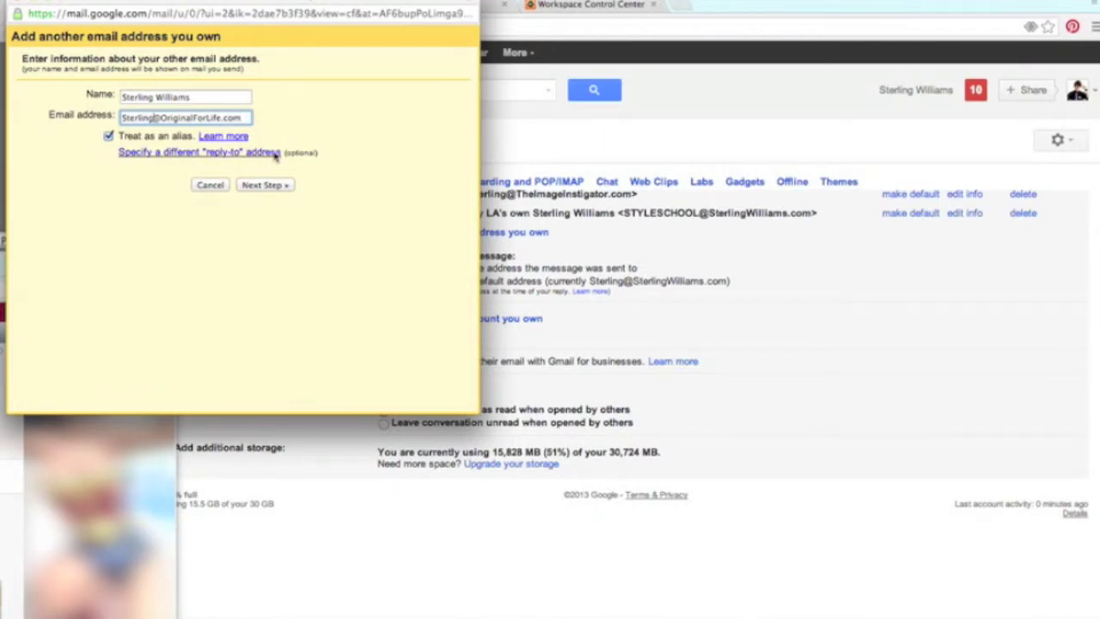
- Keep sending through Gmail and send the verification email to that address
left_click(268, 186)
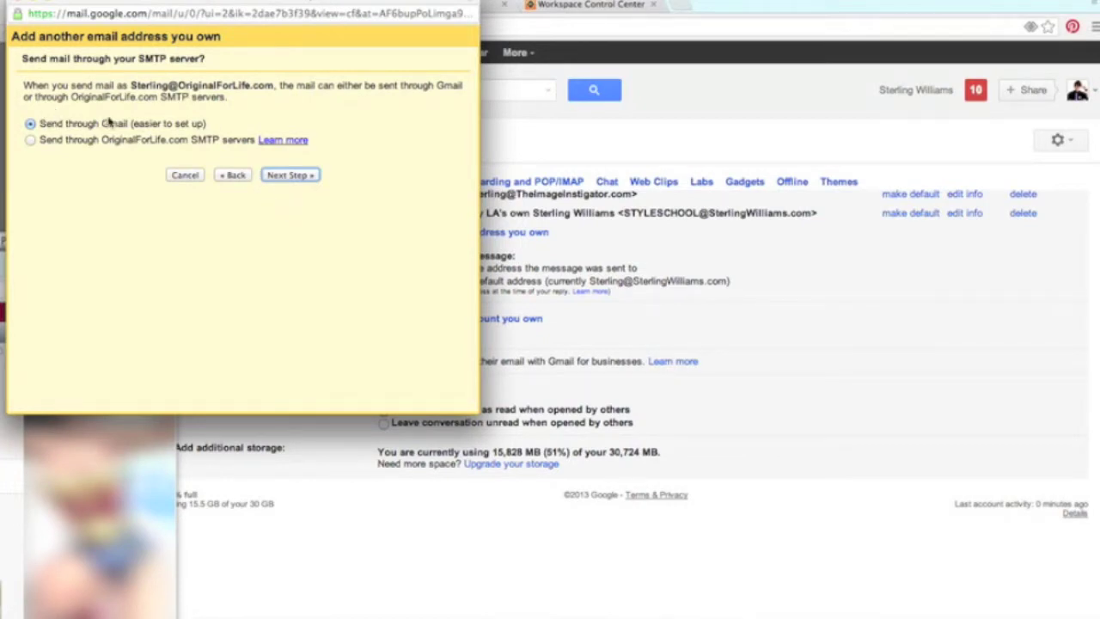
left_click(307, 176)
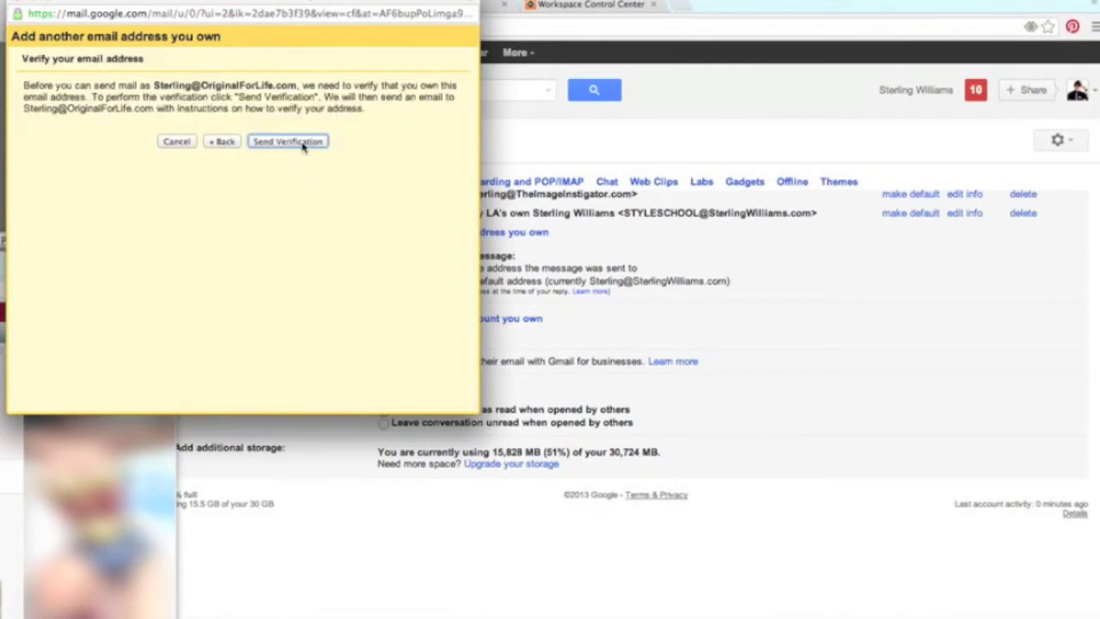
left_click(303, 145)
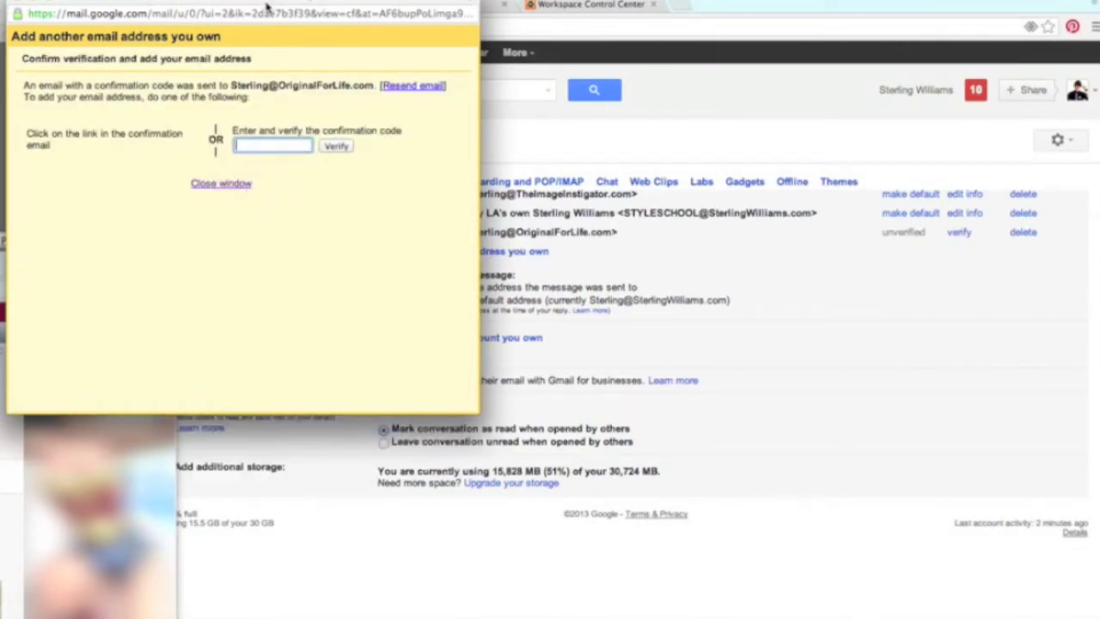
left_click_drag(436, 4, 406, 15)
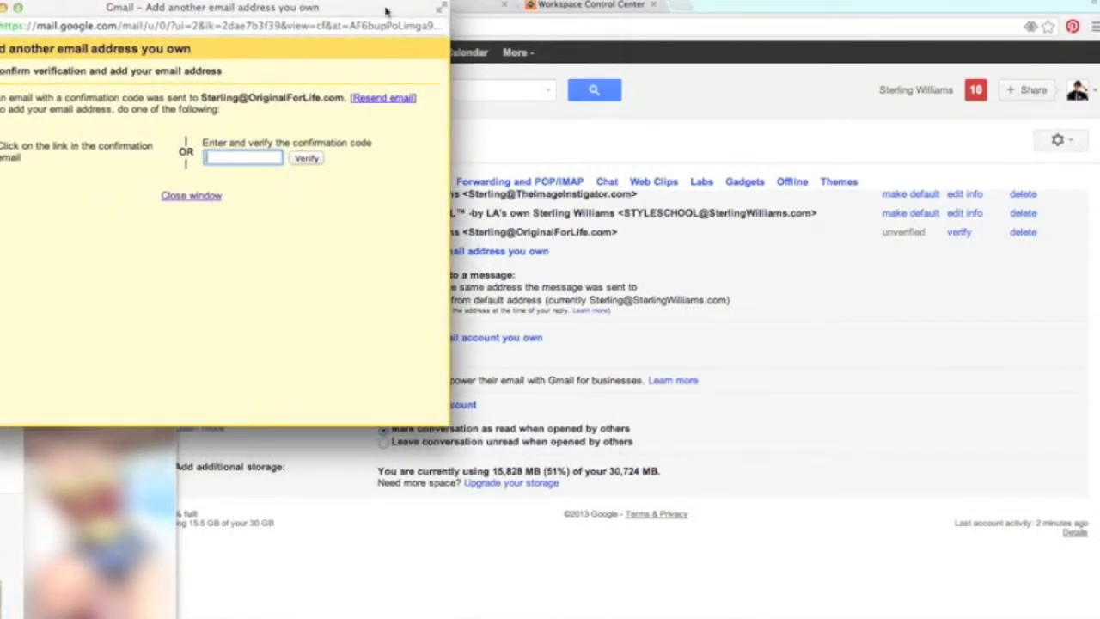
- Reposition the verification window while following the Gmail Confirmation email's link
left_click_drag(385, 11, 392, 5)
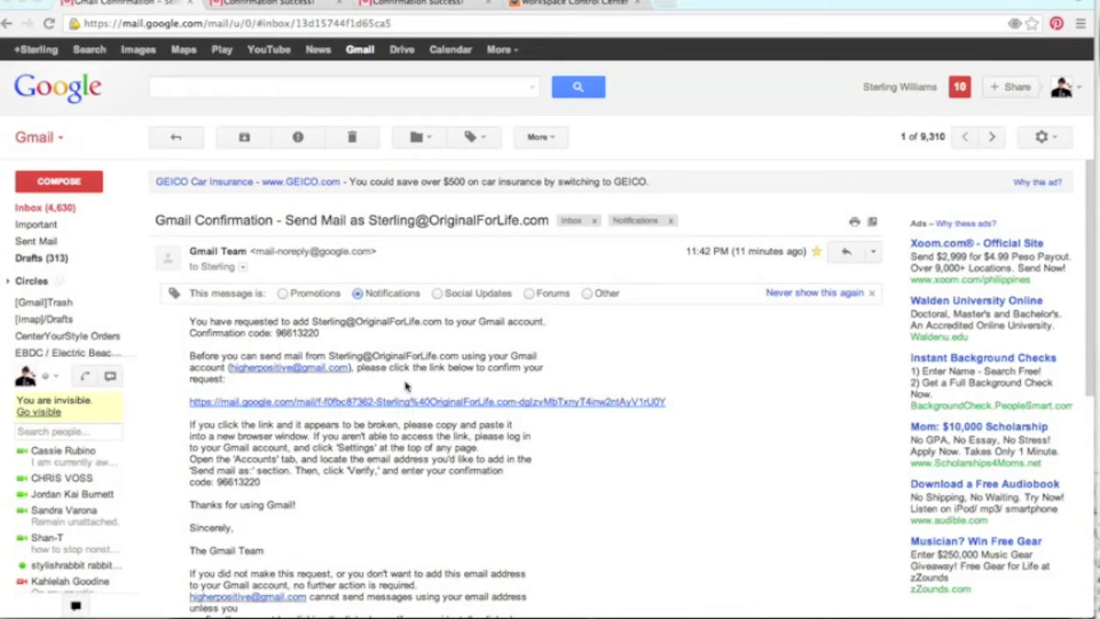
mouse_move(186, 3)
left_mouse_down()
mouse_move(326, 163)
mouse_move(191, 2)
left_mouse_up()
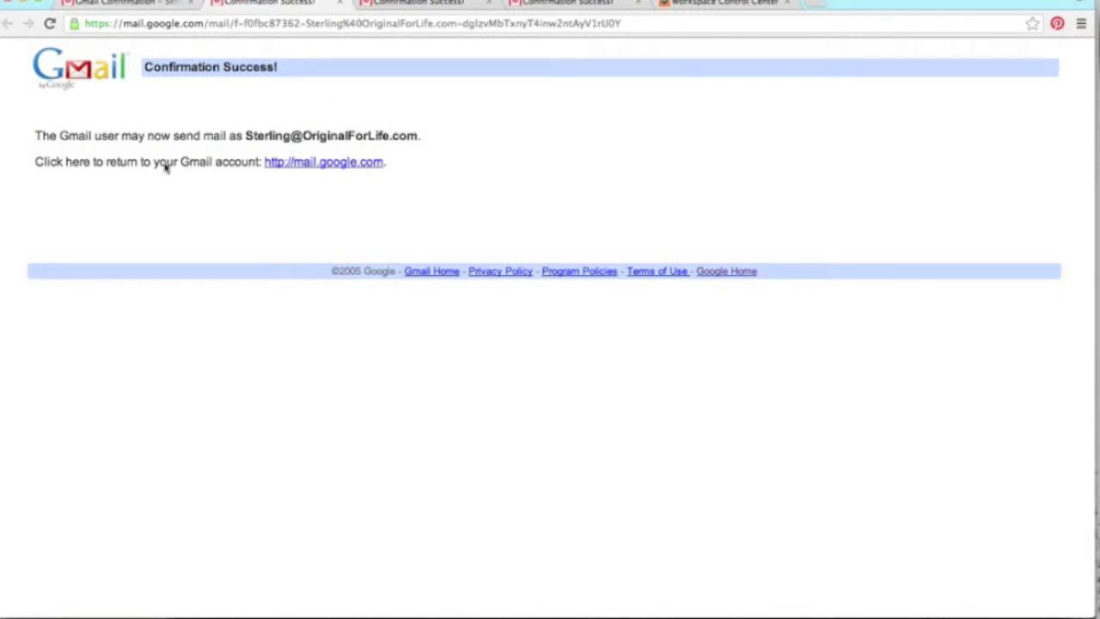
left_click(153, 4)
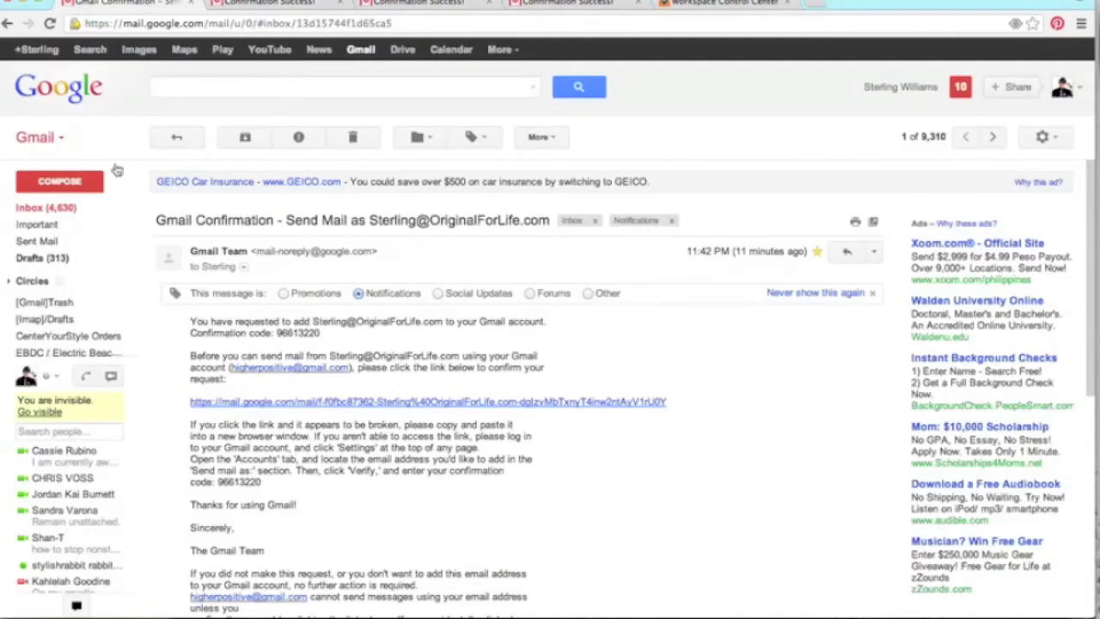
left_click(74, 183)
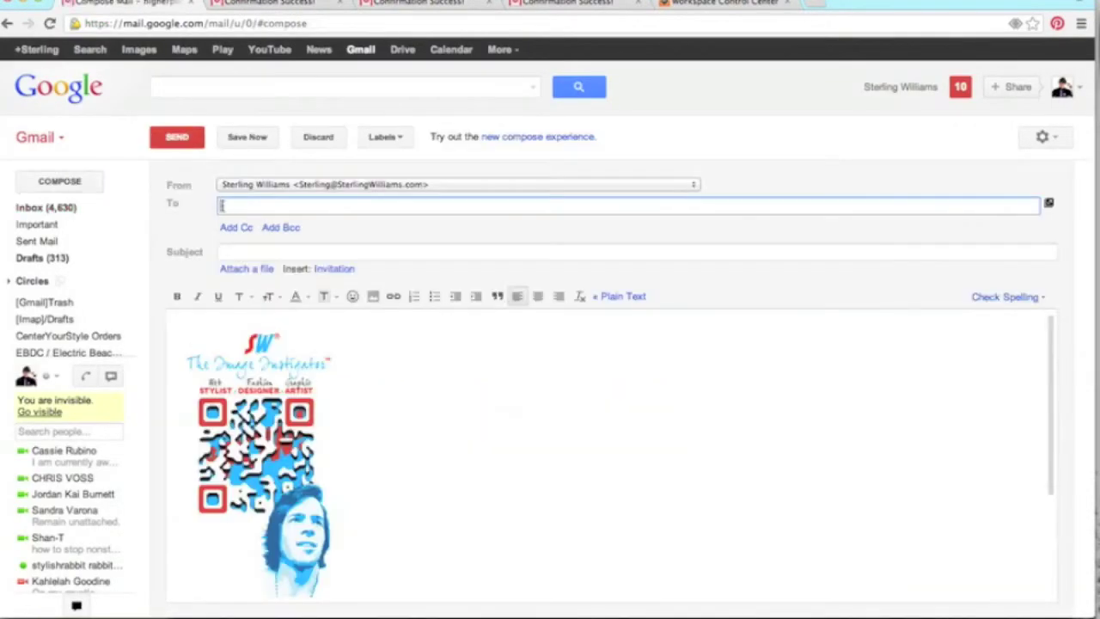
left_click(322, 185)
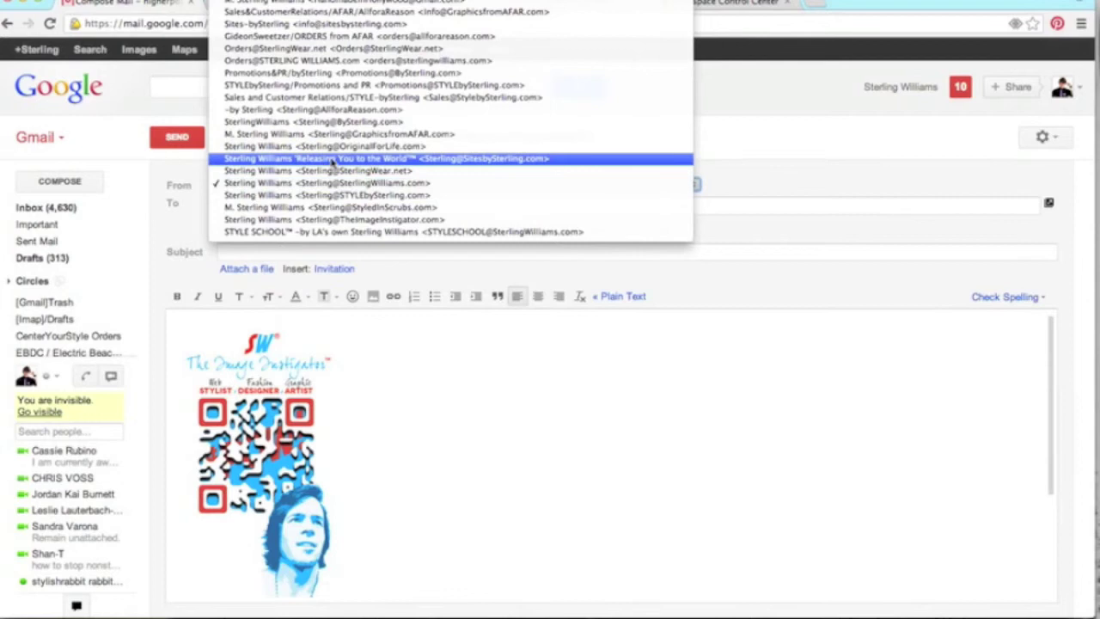
left_click(332, 147)
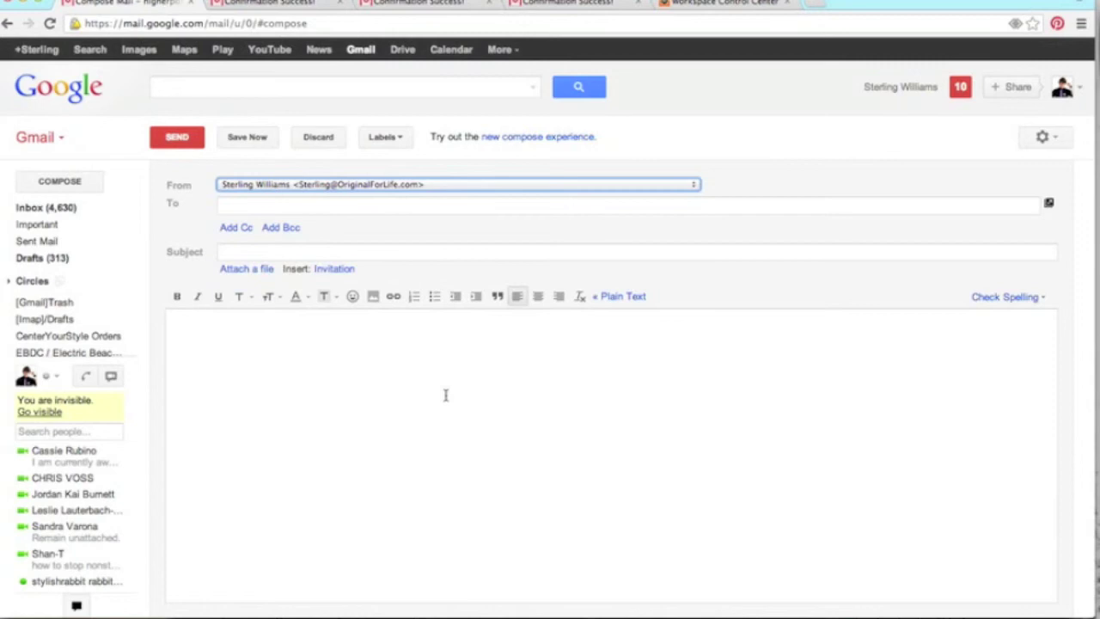
left_click(504, 185)
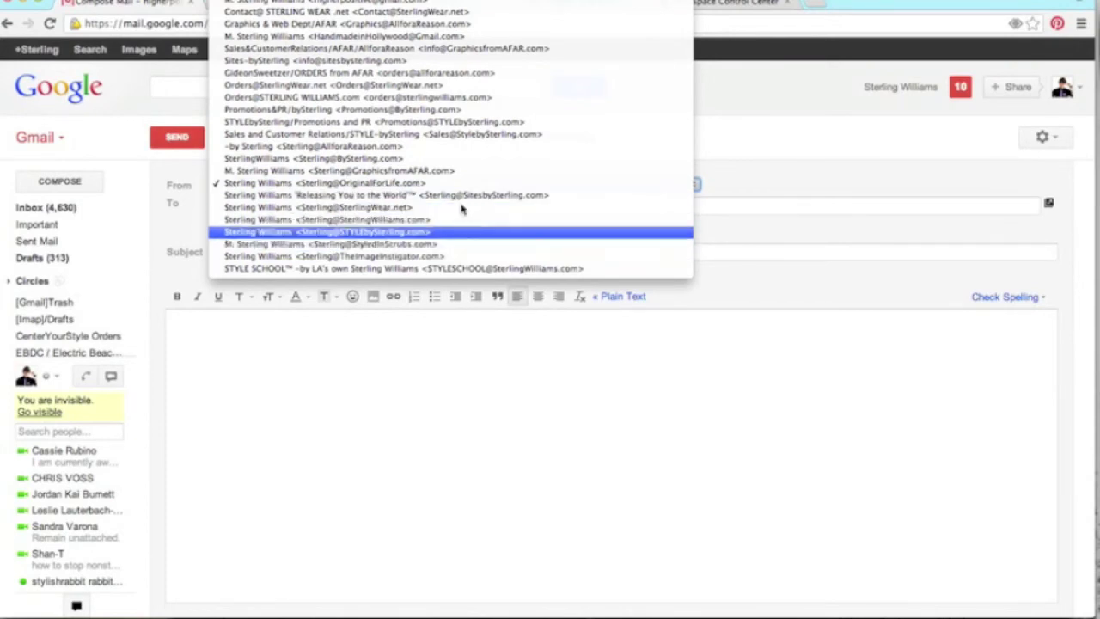
left_click(469, 100)
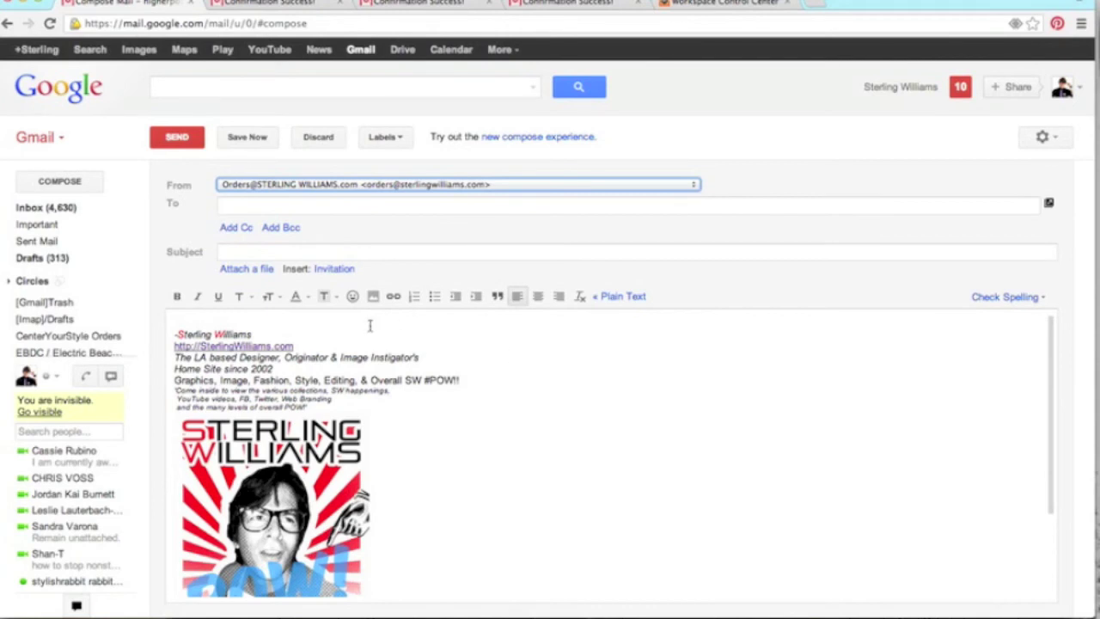
left_click(339, 183)
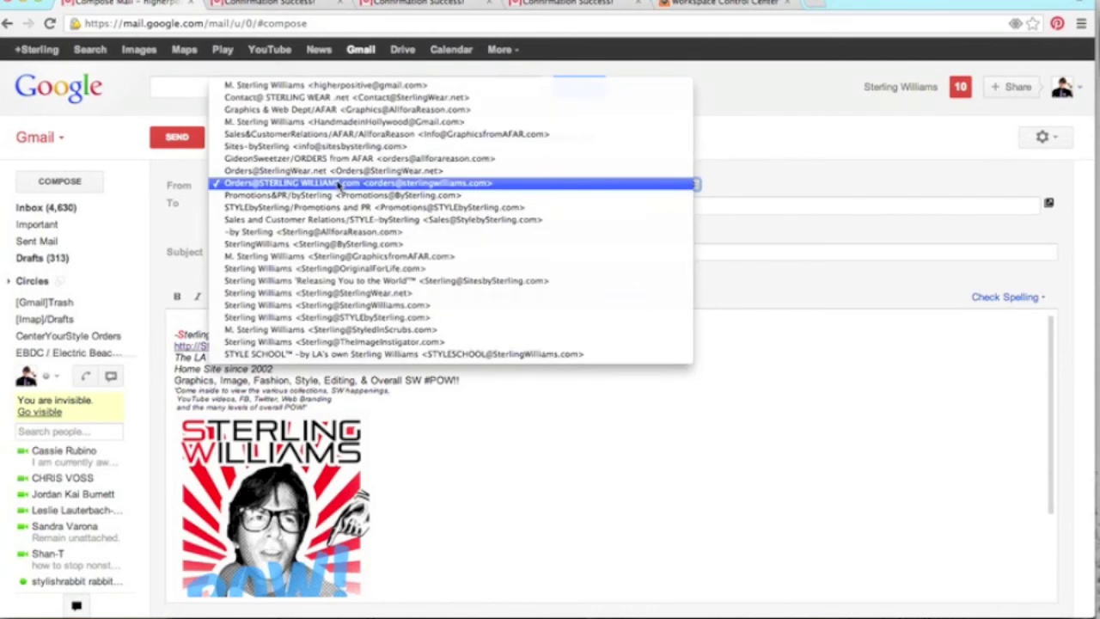
left_click(508, 445)
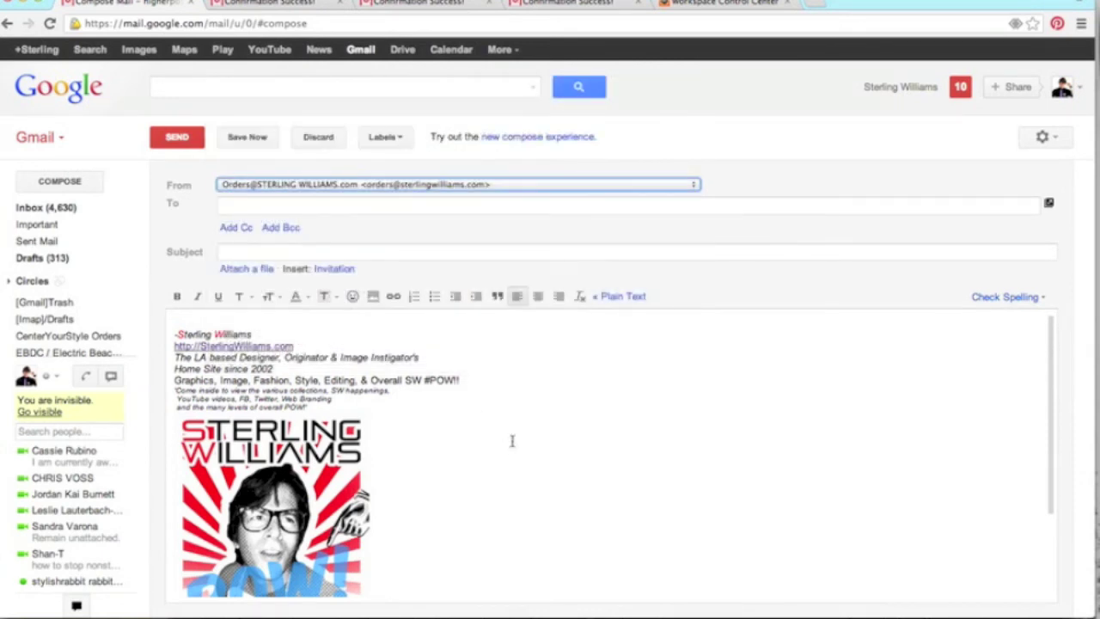